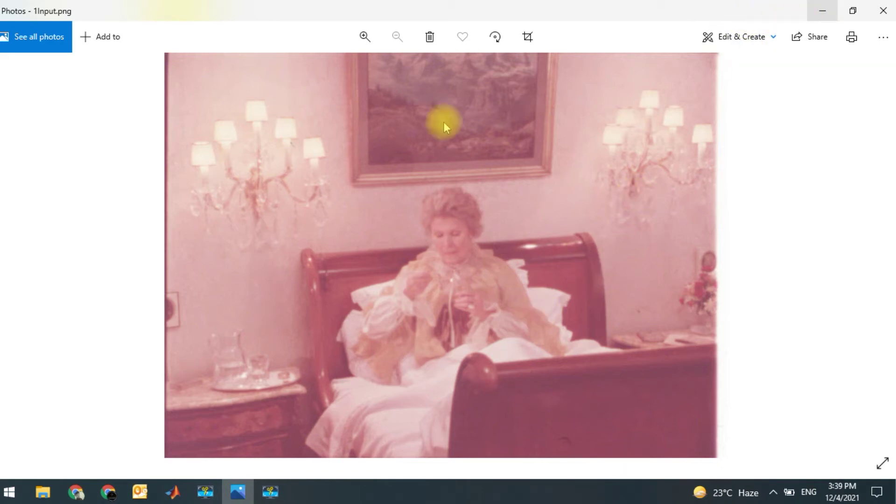
- Put away the Photos viewer showing 1Input to return to the Res_data folder
{"action": "left_click", "coordinate": [237, 493]}
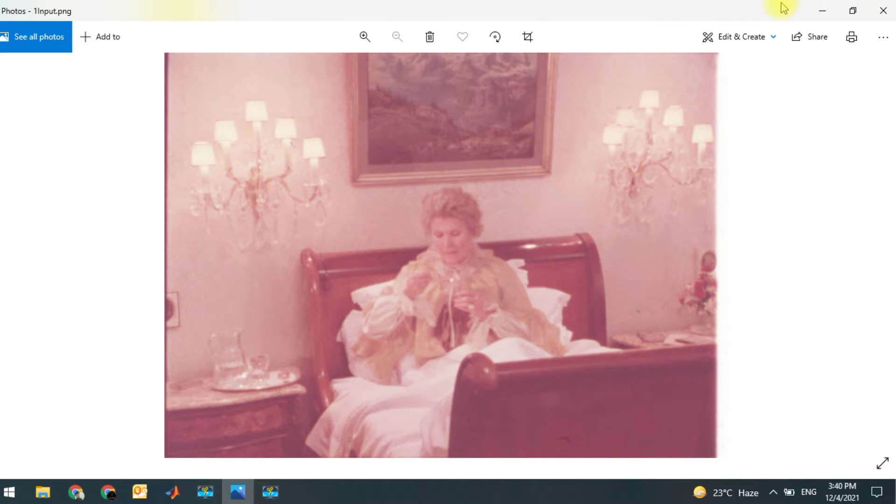
- Close the photo viewer and preview Discolored Sample Image in Photos
{"action": "left_click", "coordinate": [820, 10]}
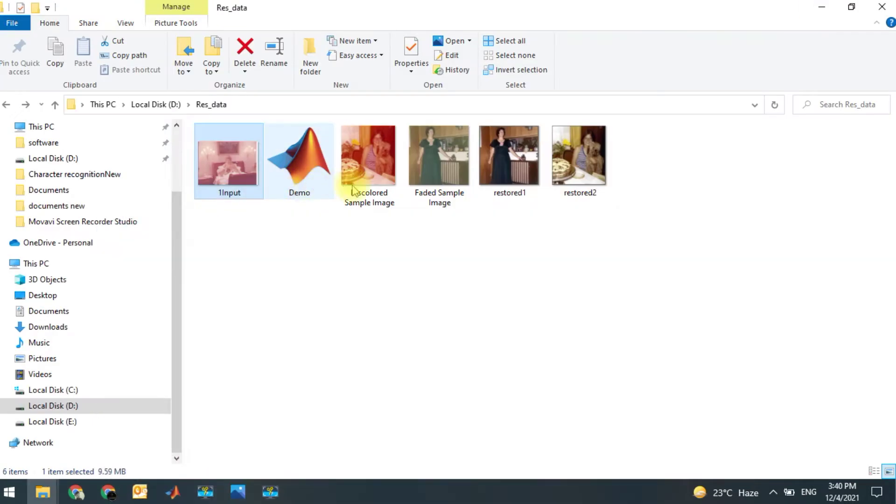
{"action": "left_click", "coordinate": [364, 174]}
{"action": "double_click", "coordinate": [362, 168]}
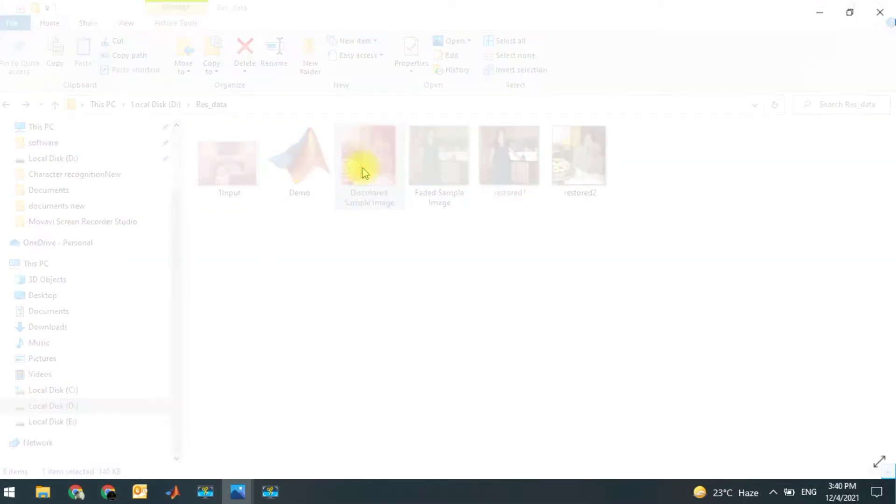
- Put the viewer away, then preview and close Faded Sample Image
{"action": "left_click", "coordinate": [821, 12]}
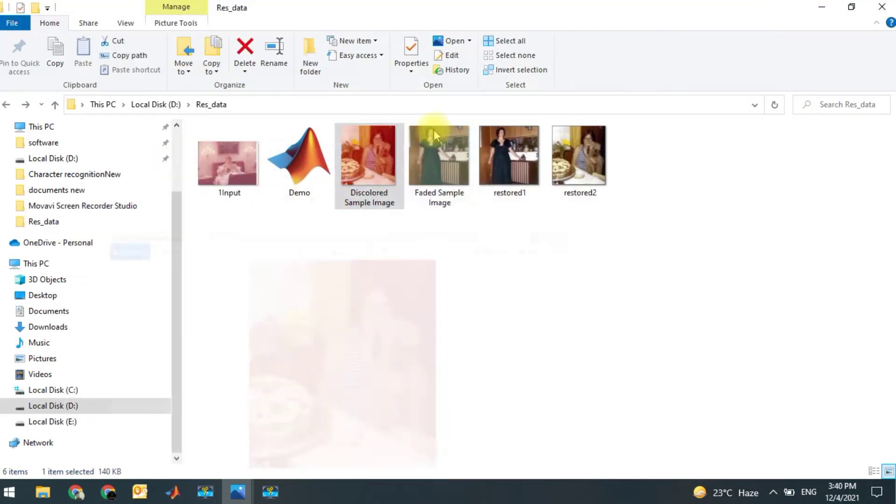
{"action": "left_click", "coordinate": [432, 149]}
{"action": "double_click", "coordinate": [432, 149]}
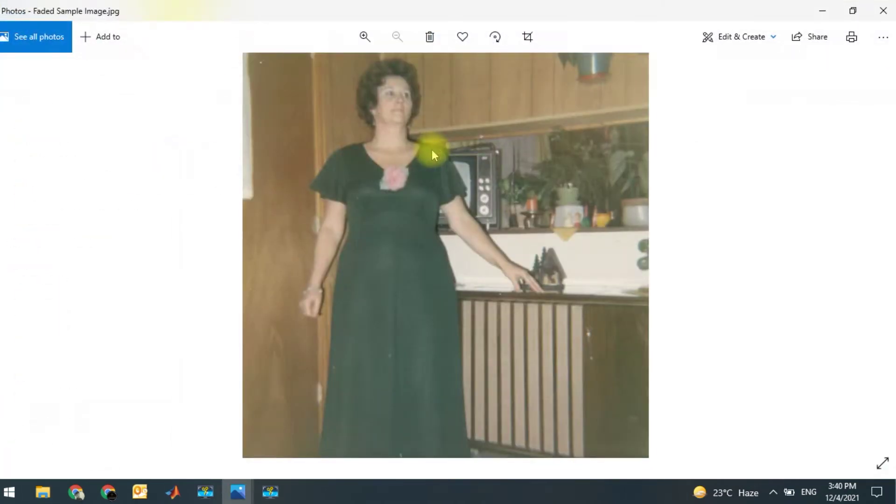
{"action": "left_click", "coordinate": [885, 9]}
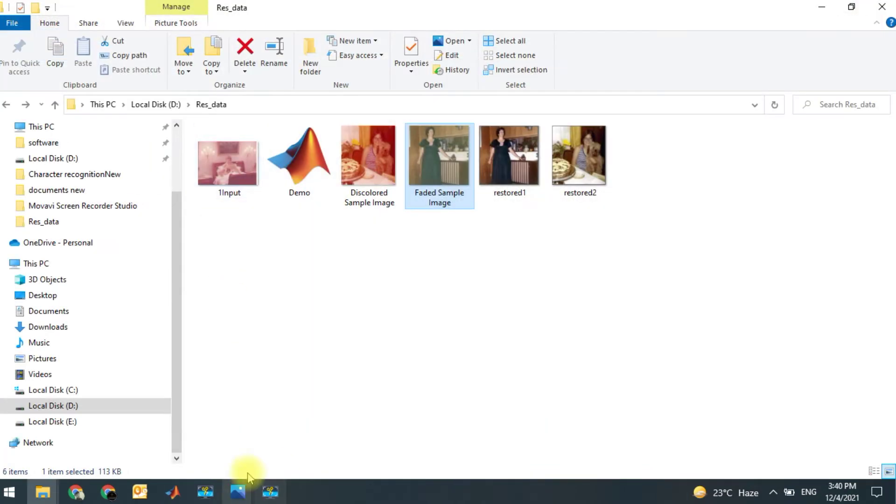
- Bring MATLAB forward and run Demo.m, changing the current folder to Res_data
{"action": "left_click", "coordinate": [172, 492]}
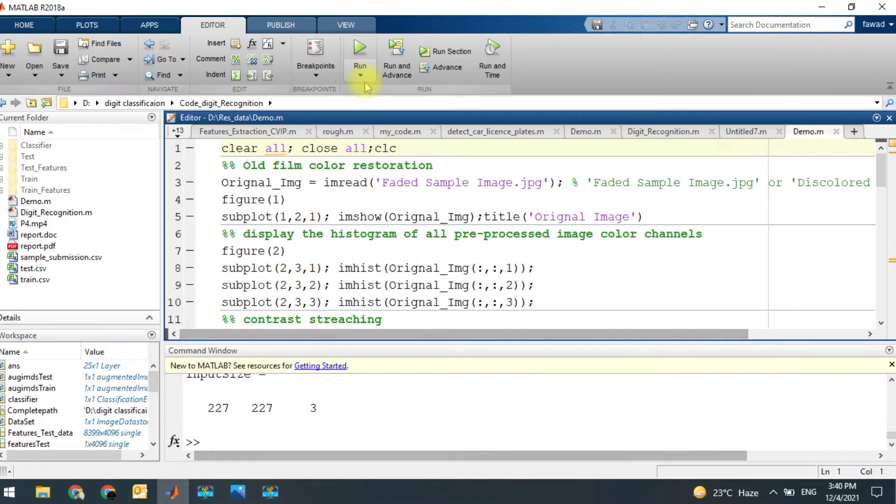
{"action": "left_click", "coordinate": [359, 48]}
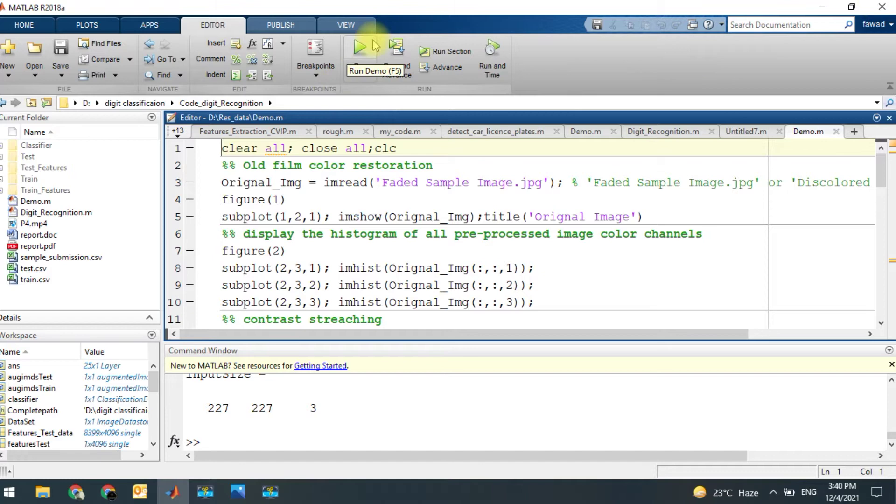
{"action": "left_click", "coordinate": [360, 48]}
{"action": "left_click", "coordinate": [401, 279]}
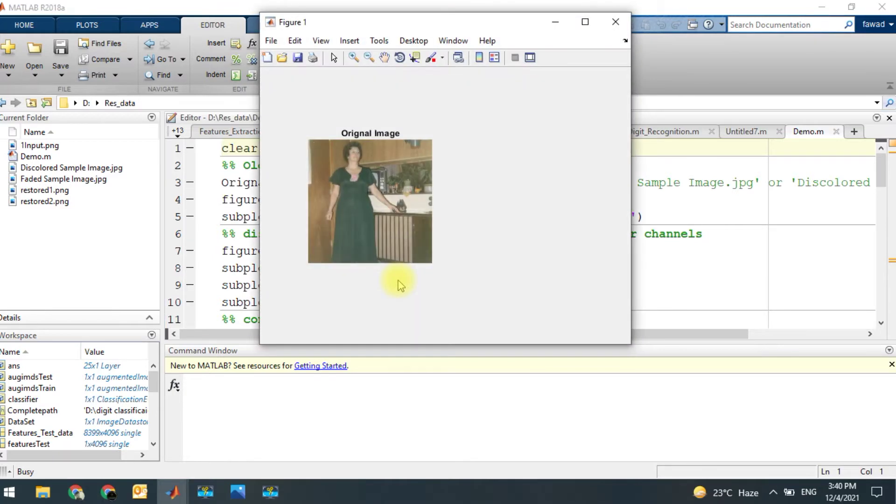
- Hide the histogram figure, inspect Figure 1's Original vs Recolored full size, then close it
{"action": "left_click", "coordinate": [553, 25]}
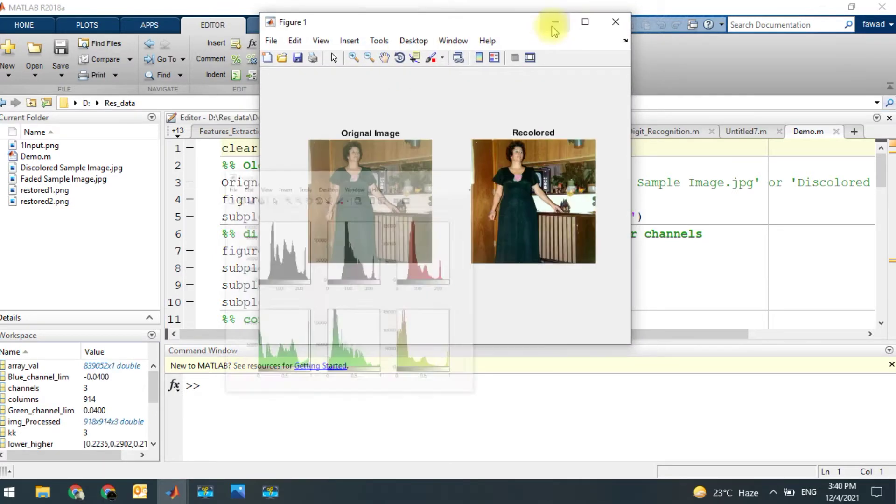
{"action": "double_click", "coordinate": [497, 21]}
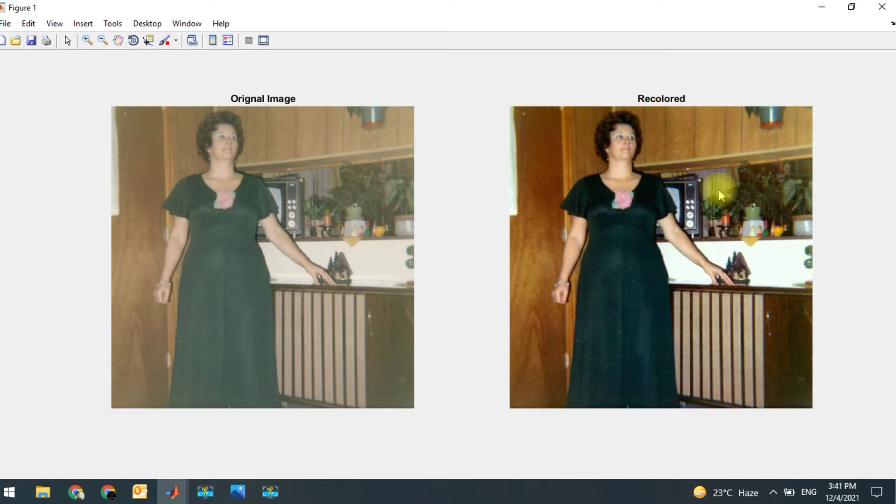
{"action": "left_click", "coordinate": [881, 6]}
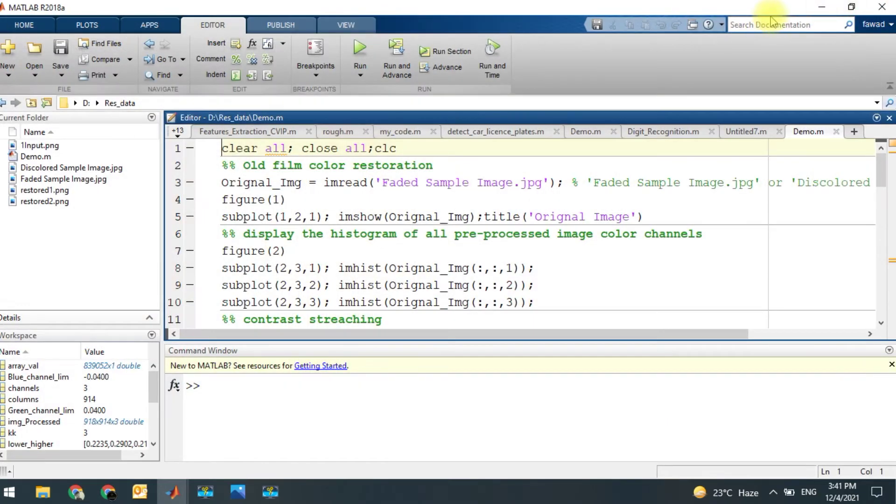
- Check 1Input's file name through Rename in File Explorer, leave it unchanged, and return to MATLAB
{"action": "left_click", "coordinate": [821, 6]}
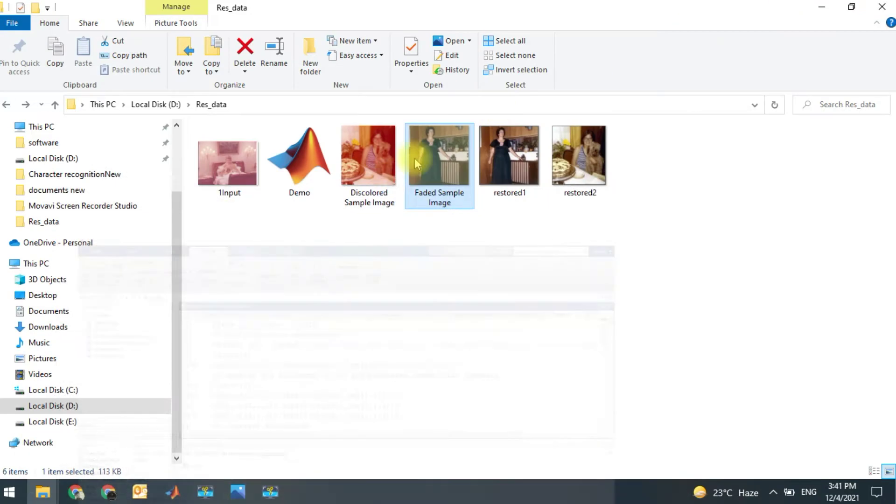
{"action": "right_click", "coordinate": [222, 181]}
{"action": "left_click", "coordinate": [270, 451]}
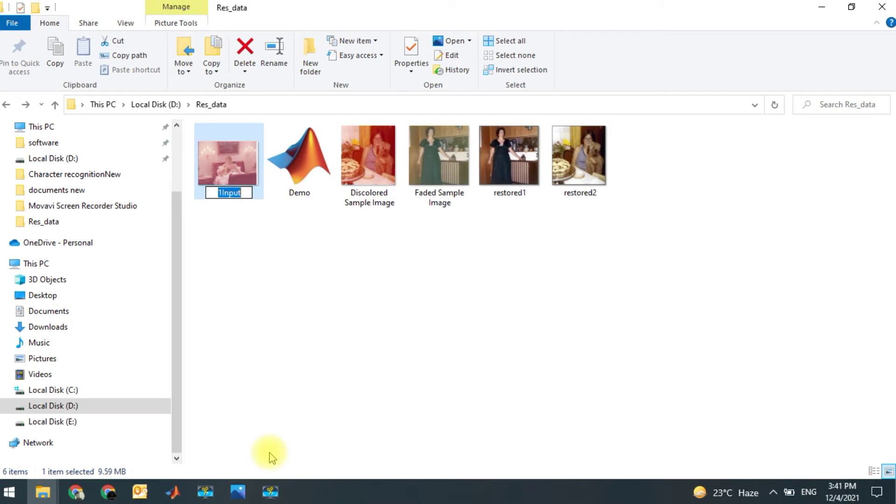
{"action": "left_click", "coordinate": [172, 490]}
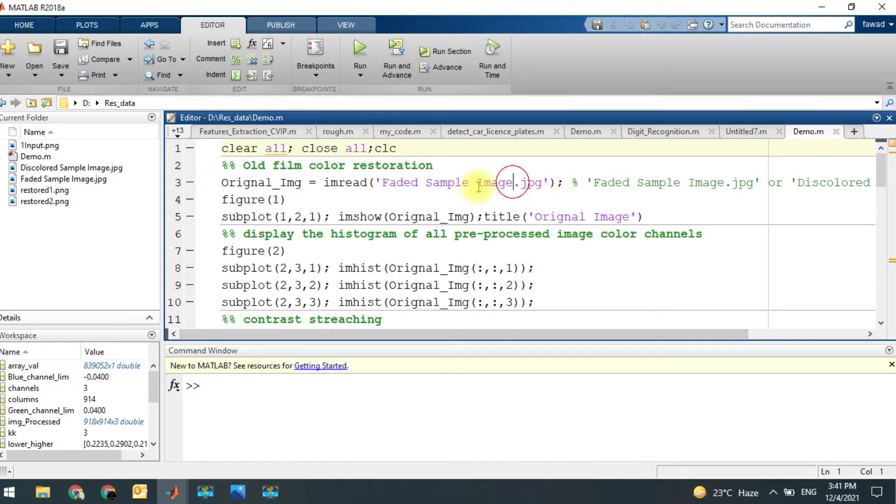
- Point line 3 at '1Input.jpg' and run Demo.m, which errors on line 3
{"action": "left_click_drag", "start_coordinate": [513, 182], "coordinate": [384, 184]}
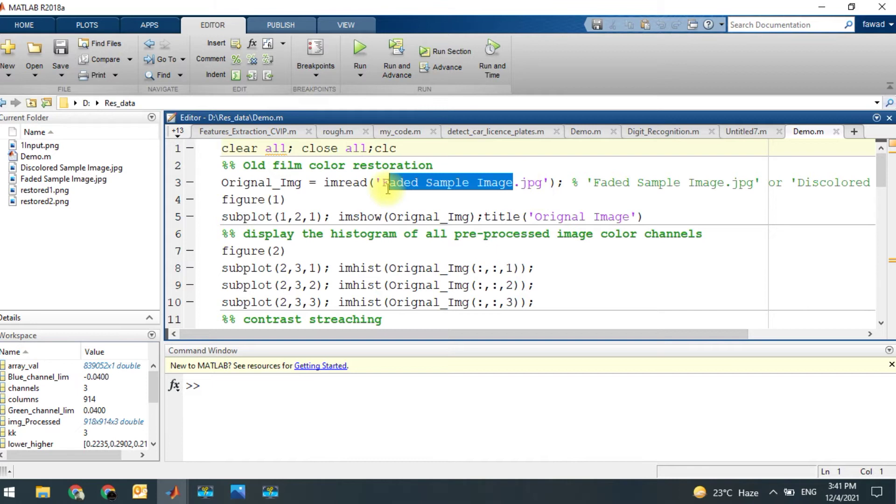
{"action": "type", "text": "1Input"}
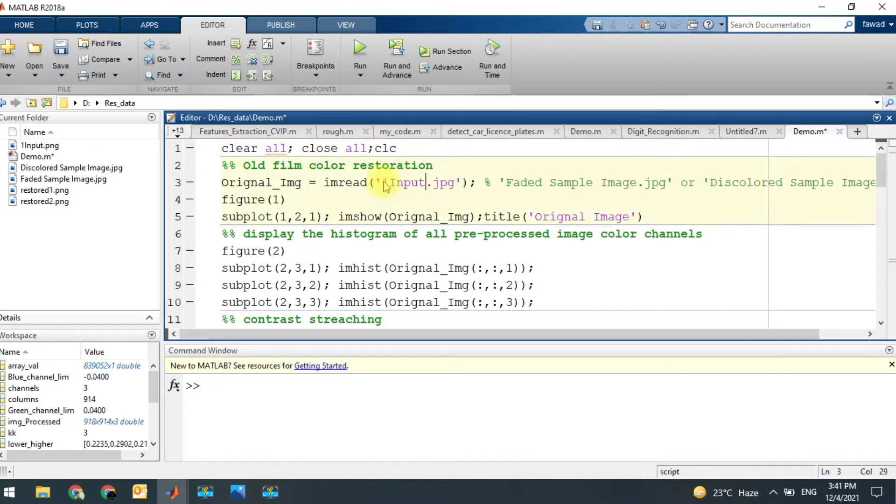
{"action": "left_click", "coordinate": [362, 63]}
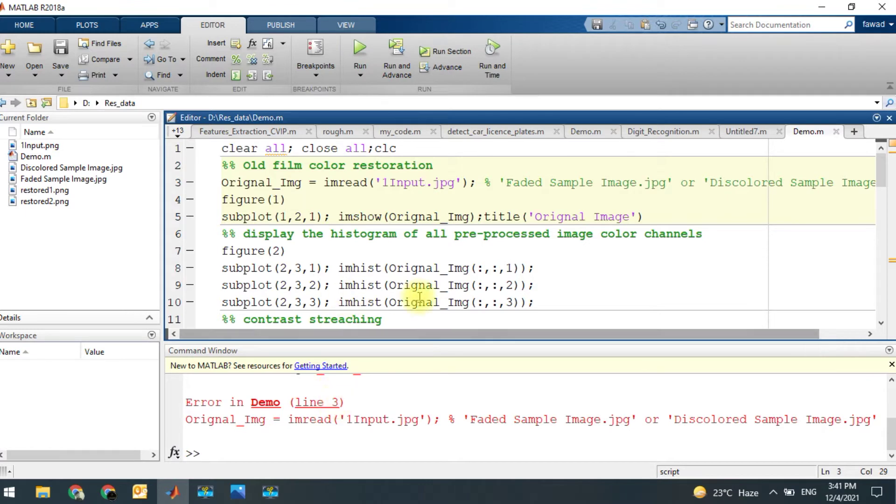
{"action": "left_click", "coordinate": [825, 7]}
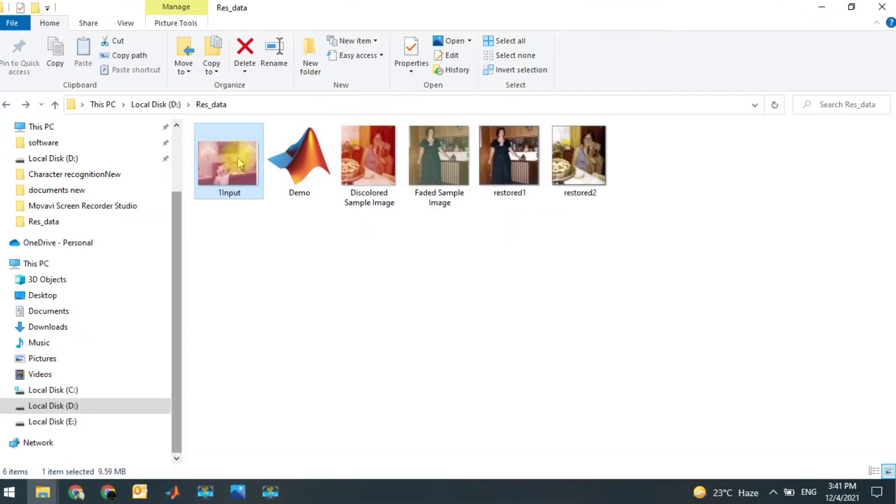
- Check 1Input's Properties, confirming it is a PNG file, then return to MATLAB
{"action": "right_click", "coordinate": [238, 158]}
{"action": "left_click", "coordinate": [281, 467]}
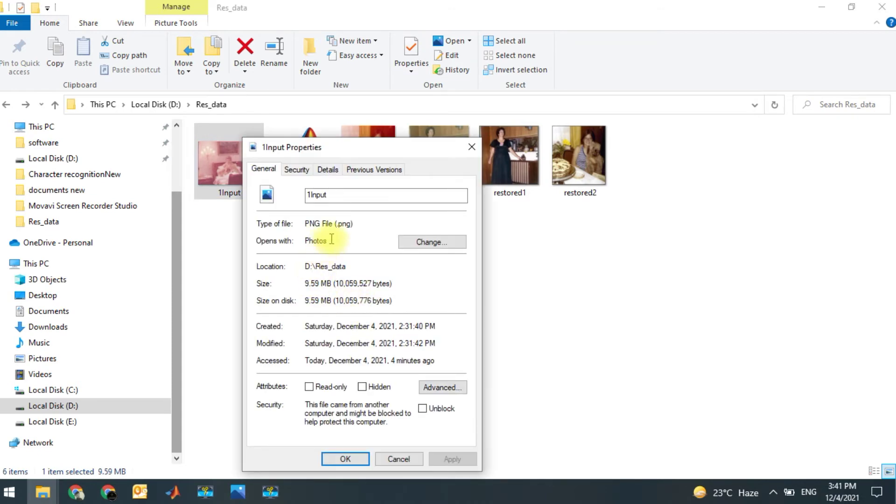
{"action": "left_click", "coordinate": [471, 148]}
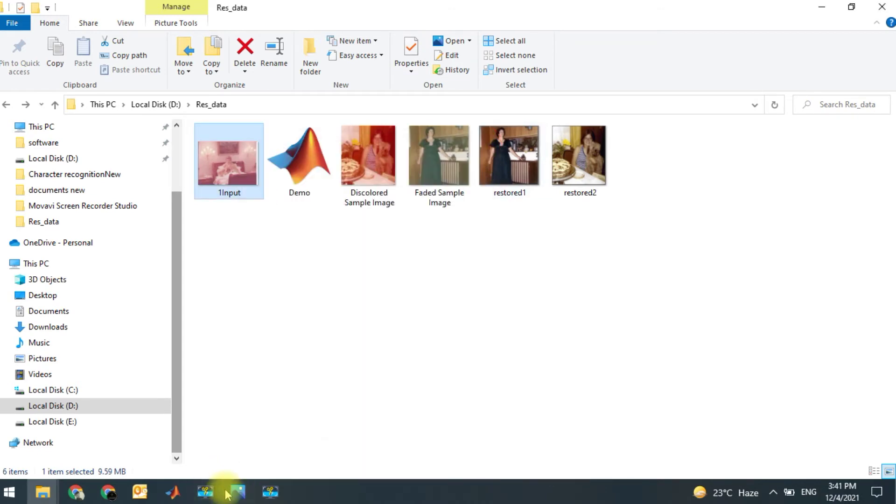
{"action": "left_click", "coordinate": [182, 495]}
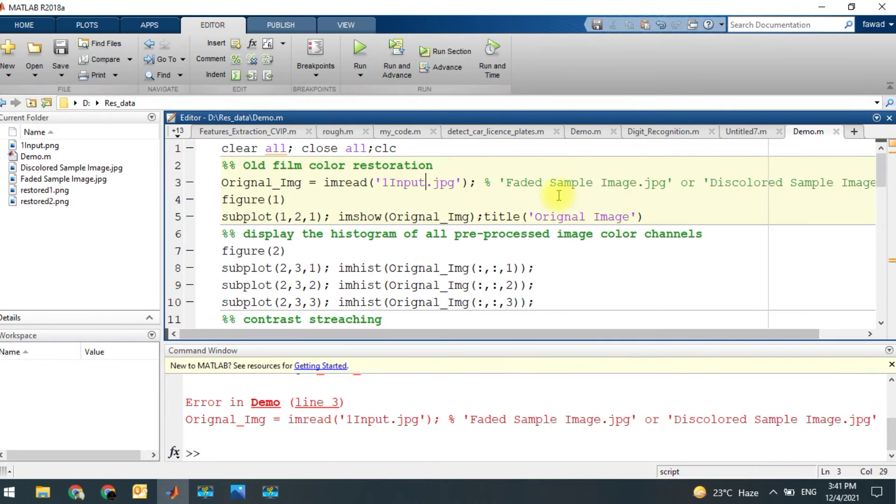
- Change line 3's extension so it reads '1Input.png', then save and rerun Demo.m
{"action": "left_click_drag", "start_coordinate": [454, 183], "coordinate": [436, 181]}
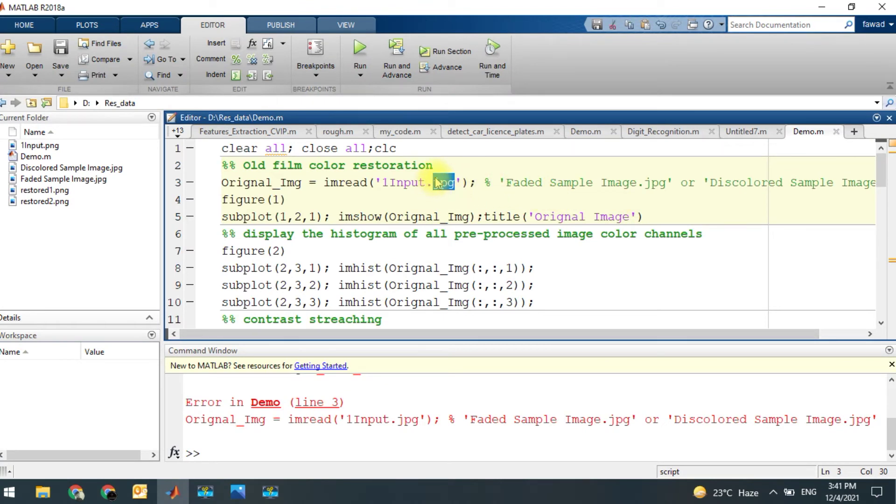
{"action": "type", "text": "png"}
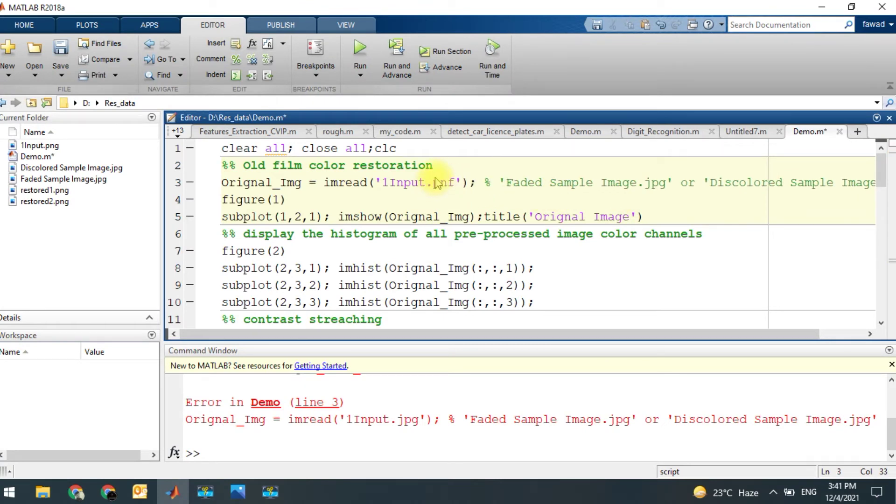
{"action": "key", "text": "BackSpace"}
{"action": "type", "text": "g"}
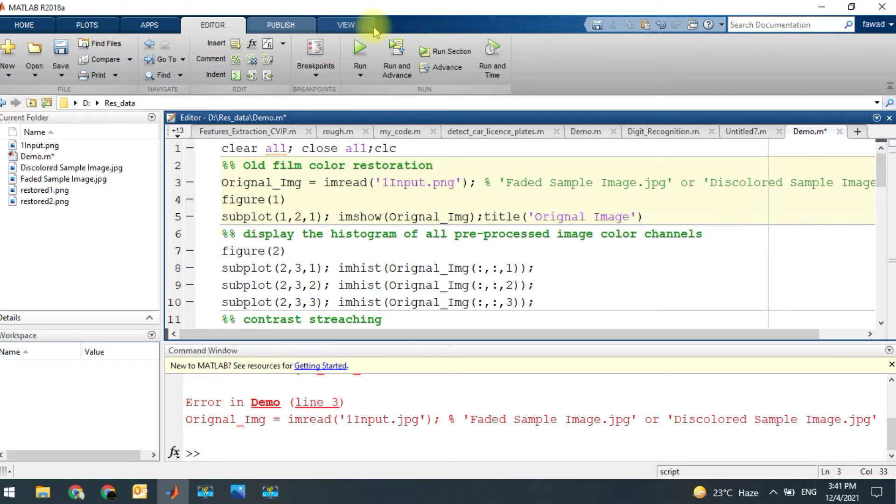
{"action": "left_click", "coordinate": [360, 50]}
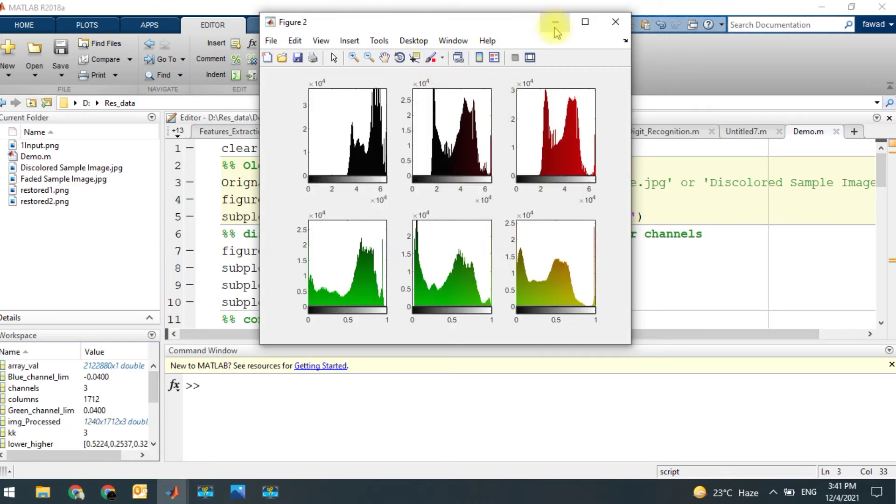
- Maximize the pink bedroom Original vs Recolored figure, then put it away
{"action": "double_click", "coordinate": [506, 24]}
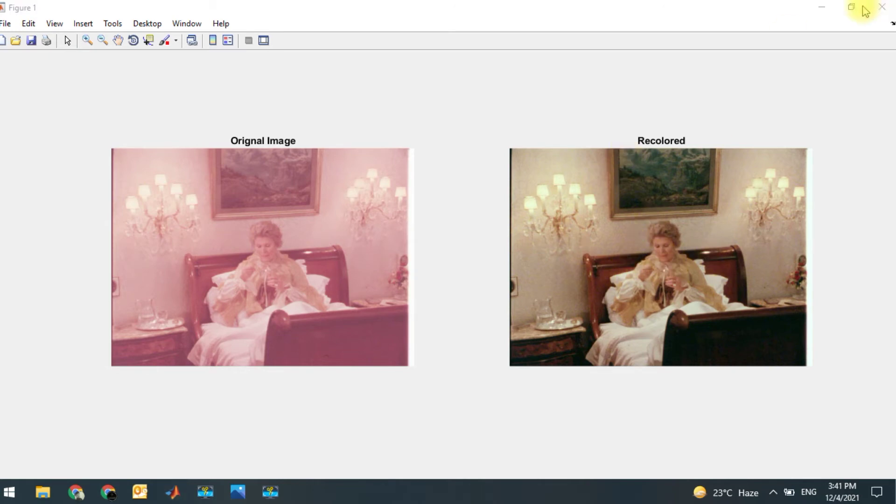
{"action": "left_click", "coordinate": [818, 8]}
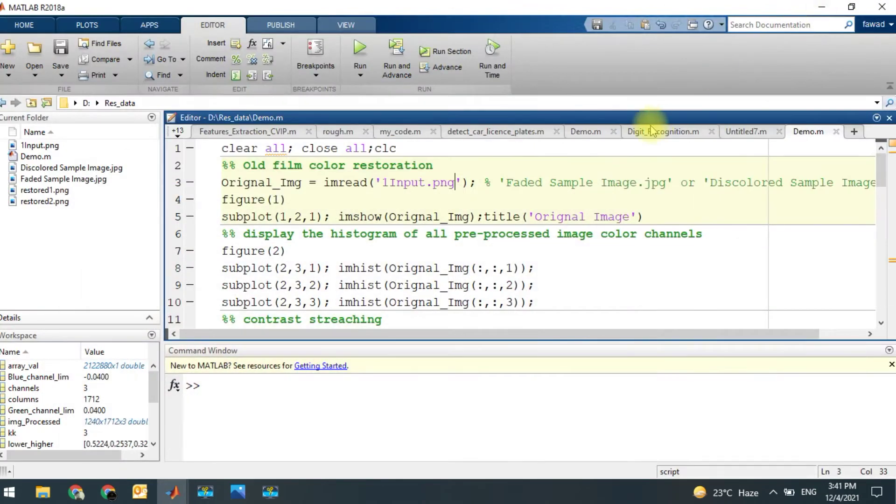
- Switch to File Explorer and make Discolored Sample Image's full name editable for copying
{"action": "key", "text": "alt+Tab"}
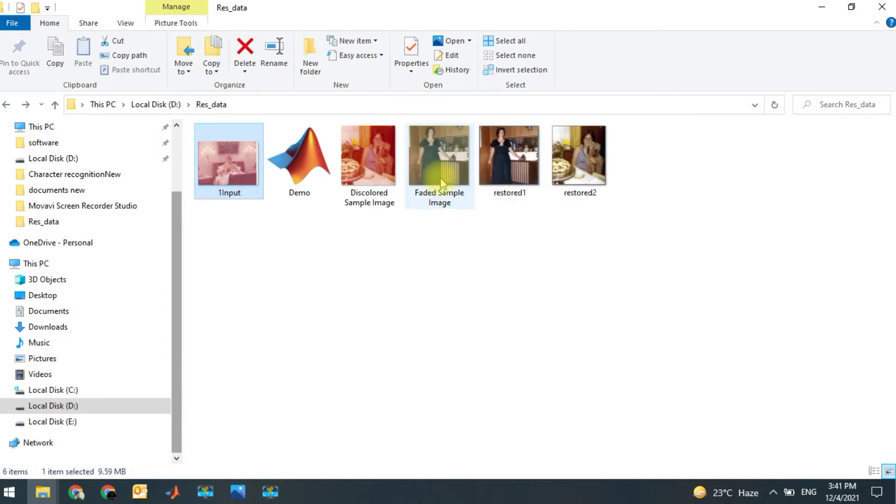
{"action": "right_click", "coordinate": [358, 198]}
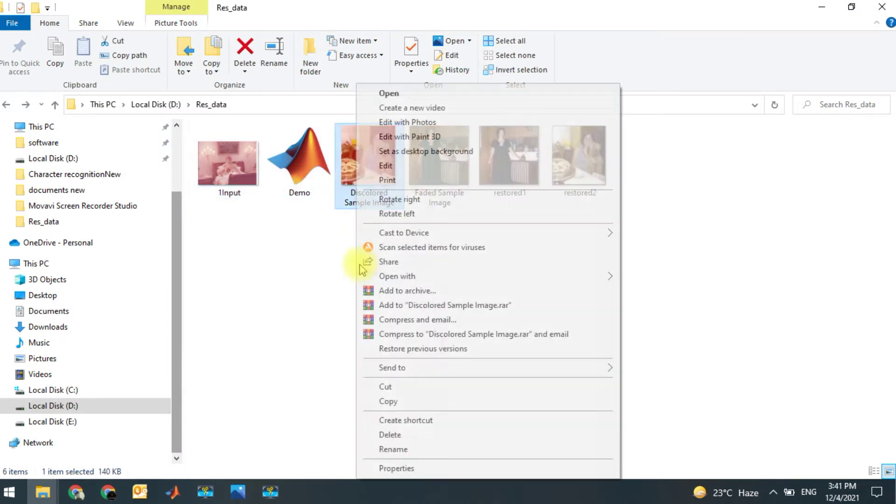
{"action": "left_click", "coordinate": [400, 452]}
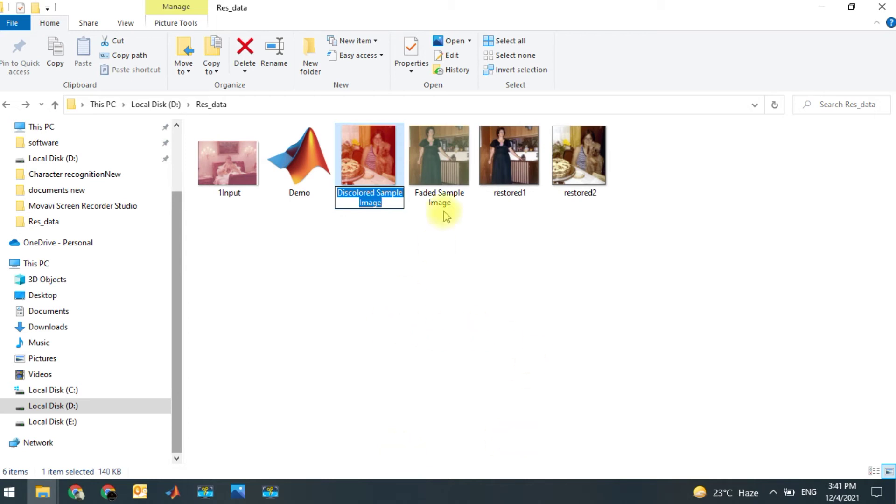
{"action": "right_click", "coordinate": [395, 205]}
{"action": "left_click", "coordinate": [437, 483]}
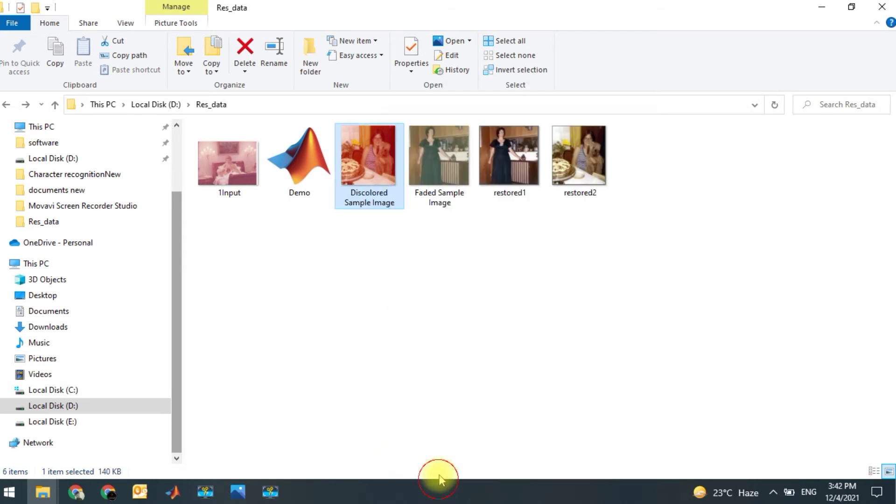
- Open and close Discolored Sample Image's Properties, confirming it is a JPG
{"action": "right_click", "coordinate": [356, 168]}
{"action": "left_click", "coordinate": [413, 468]}
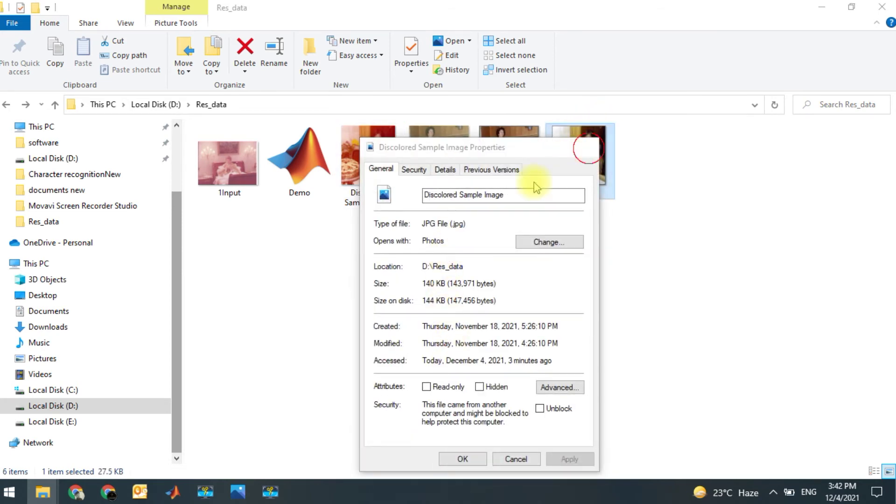
{"action": "left_click", "coordinate": [589, 147]}
- Change line 3's imread file to 'Discolored Sample Image.jpg', then save and rerun Demo.m
{"action": "mouse_move", "coordinate": [172, 493]}
{"action": "left_click", "coordinate": [126, 442]}
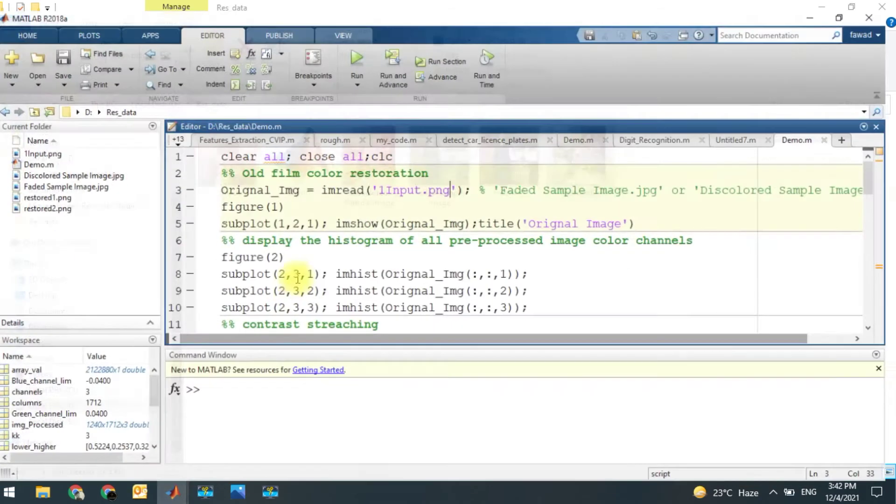
{"action": "left_click_drag", "start_coordinate": [456, 183], "coordinate": [383, 183]}
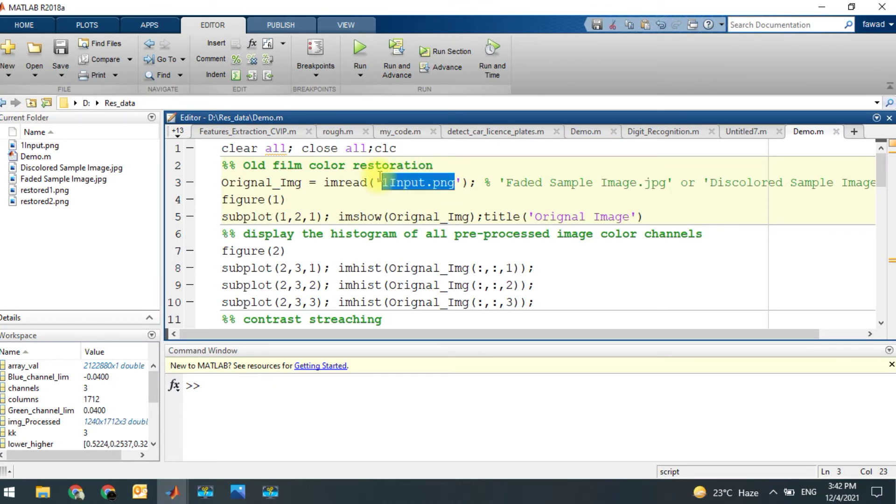
{"action": "type", "text": "Discolored Sample Image"}
{"action": "type", "text": ".jp"}
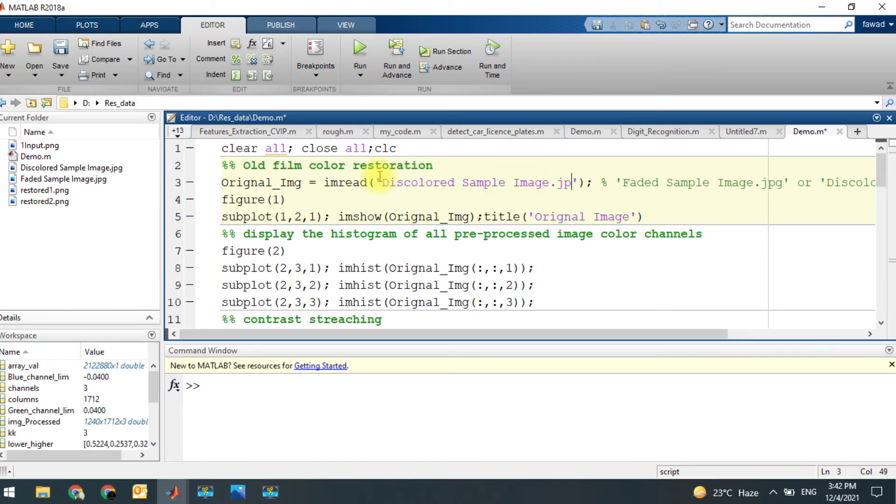
{"action": "type", "text": "g"}
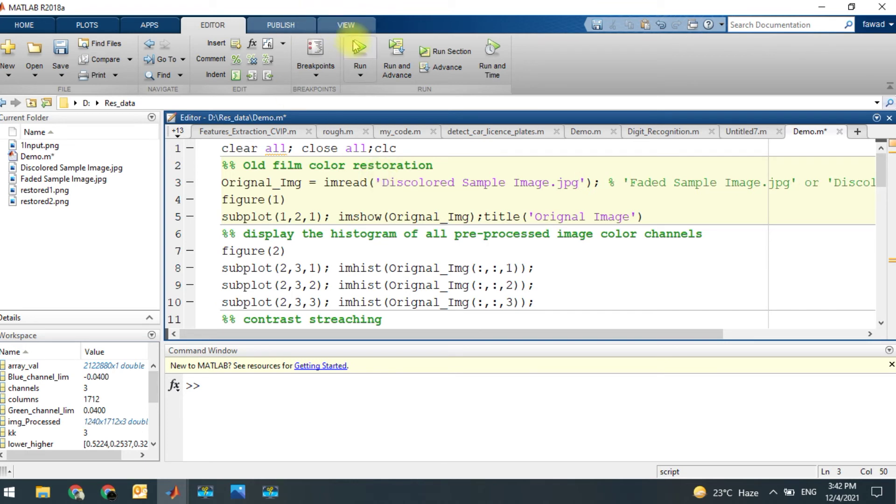
{"action": "left_click", "coordinate": [359, 49]}
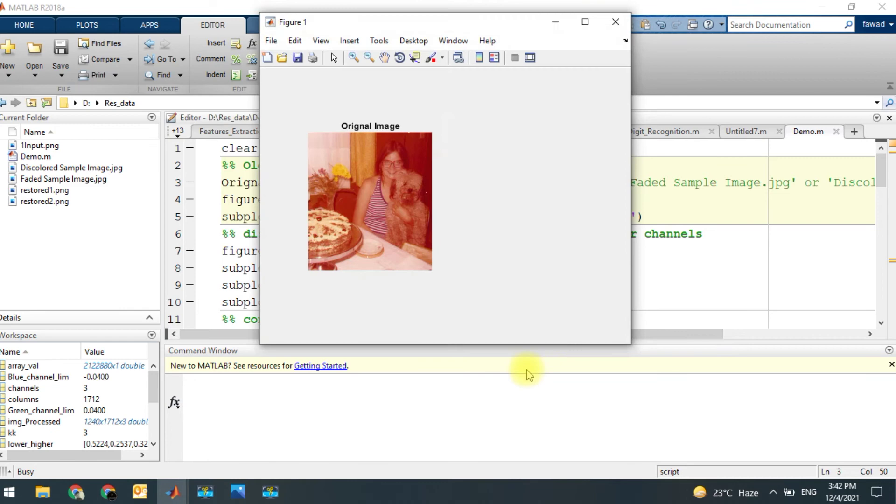
- Hide the histogram figure, view Original vs Recolored party photo maximized, then close the figure
{"action": "left_click", "coordinate": [555, 22]}
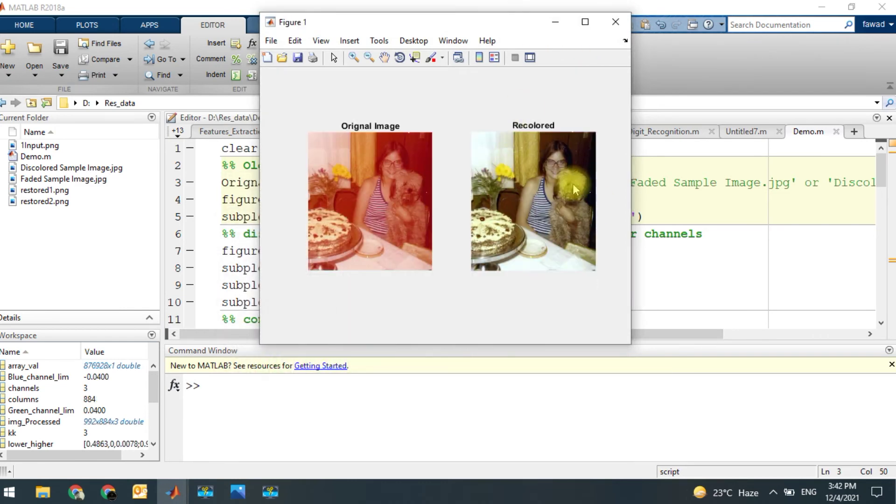
{"action": "left_click", "coordinate": [587, 21]}
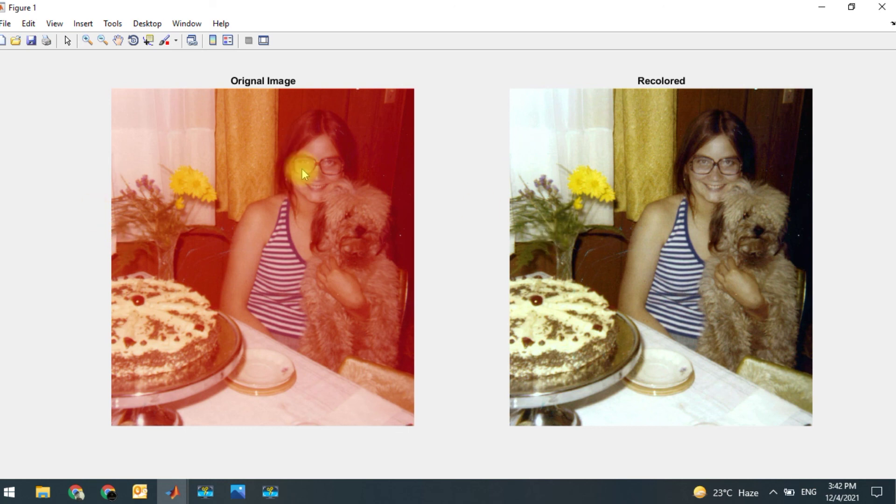
{"action": "left_click", "coordinate": [883, 7]}
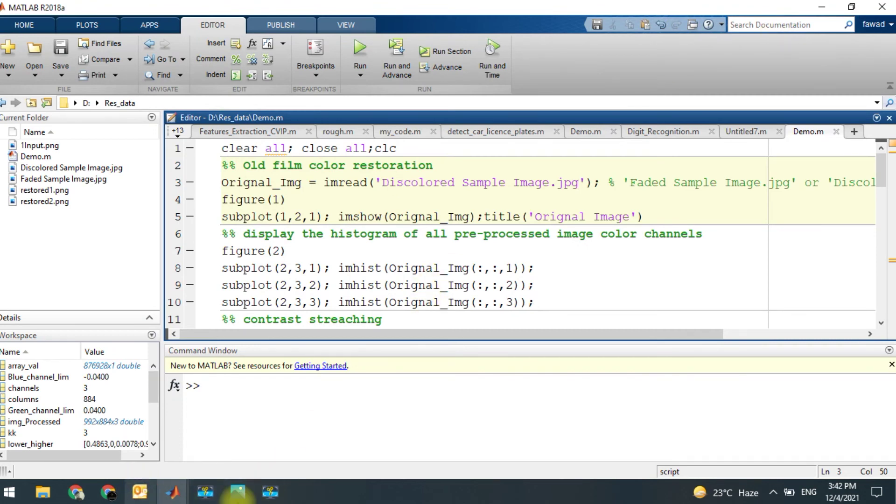